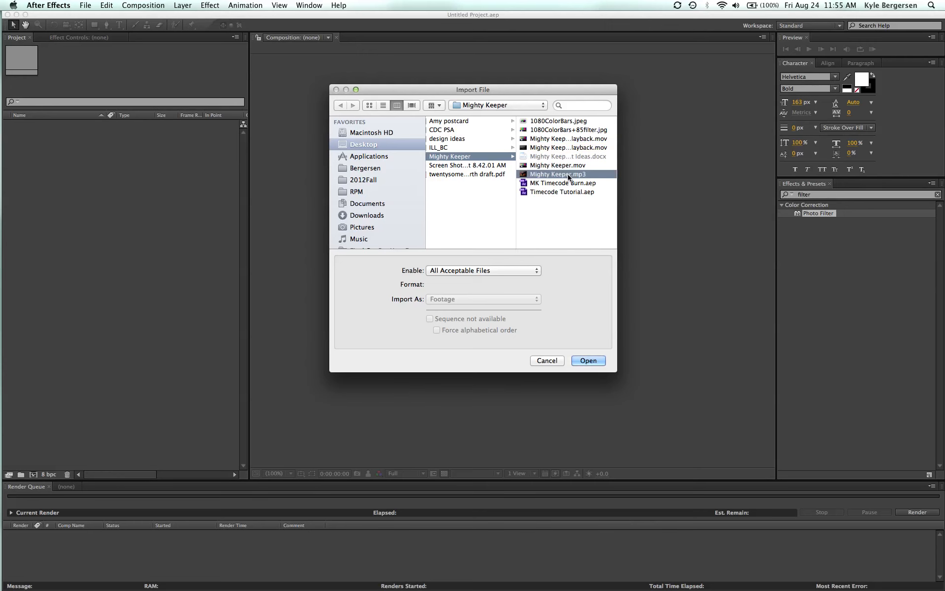
Import Mighty Keeper.mp3 and create a new composition from the audio file, with a taller timeline area.
click(590, 360)
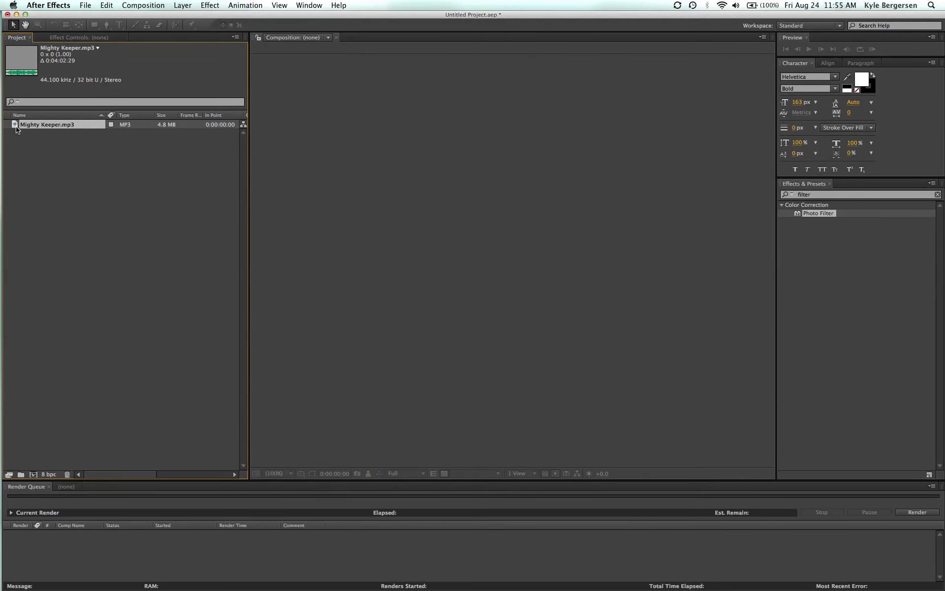
drag(17, 129, 13, 499)
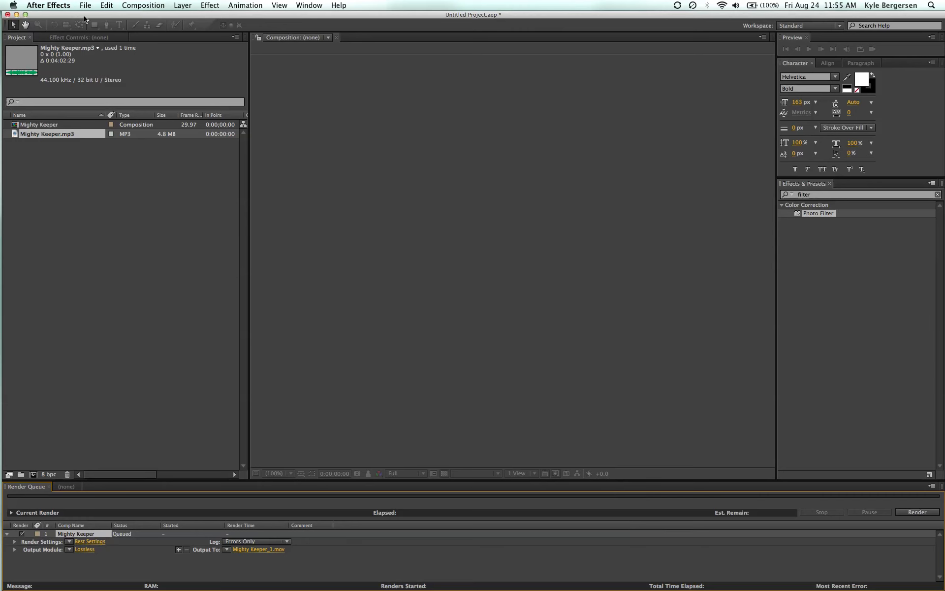
drag(17, 134, 35, 476)
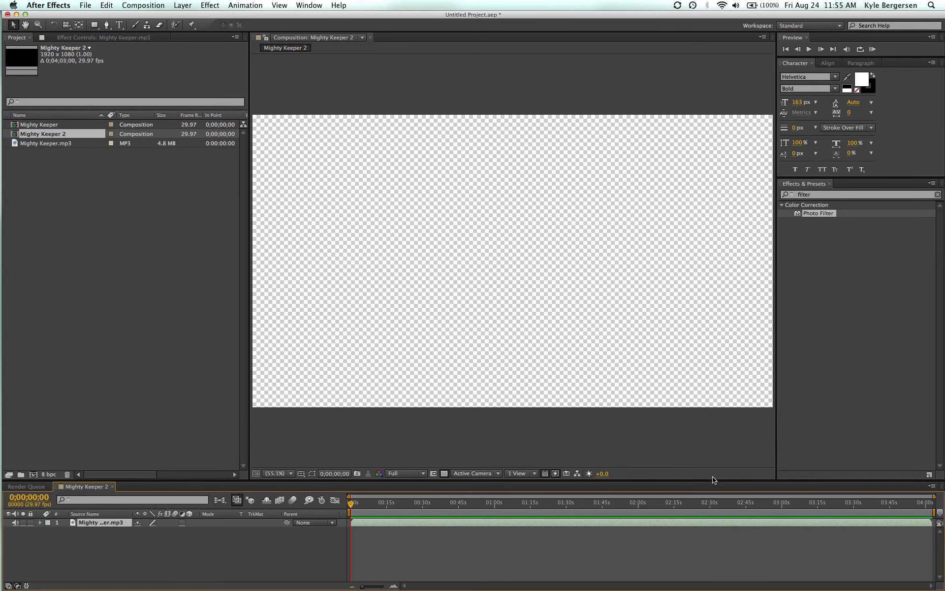
drag(714, 486, 716, 437)
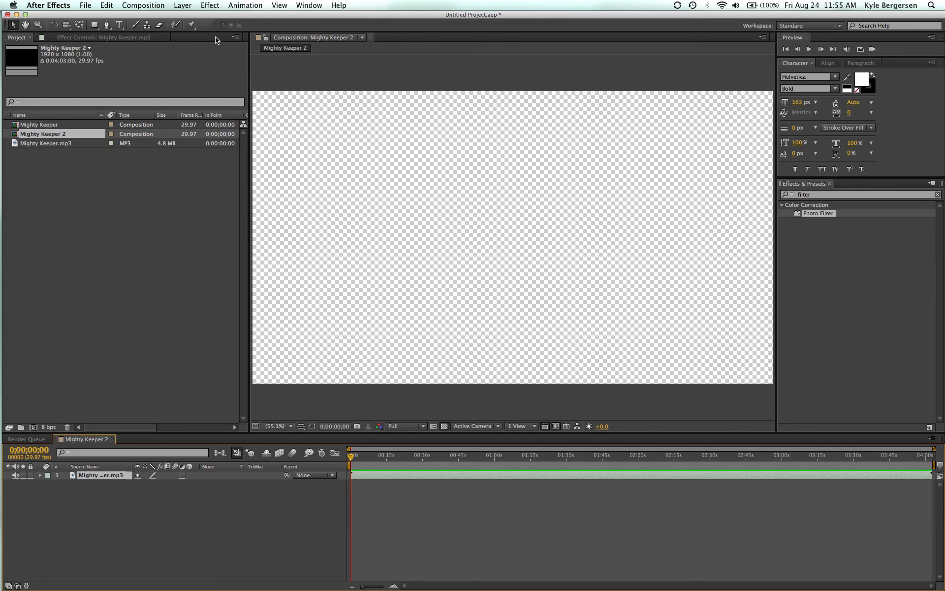
Review the new composition's settings and available presets, keeping HDTV 1080 29.97.
click(161, 6)
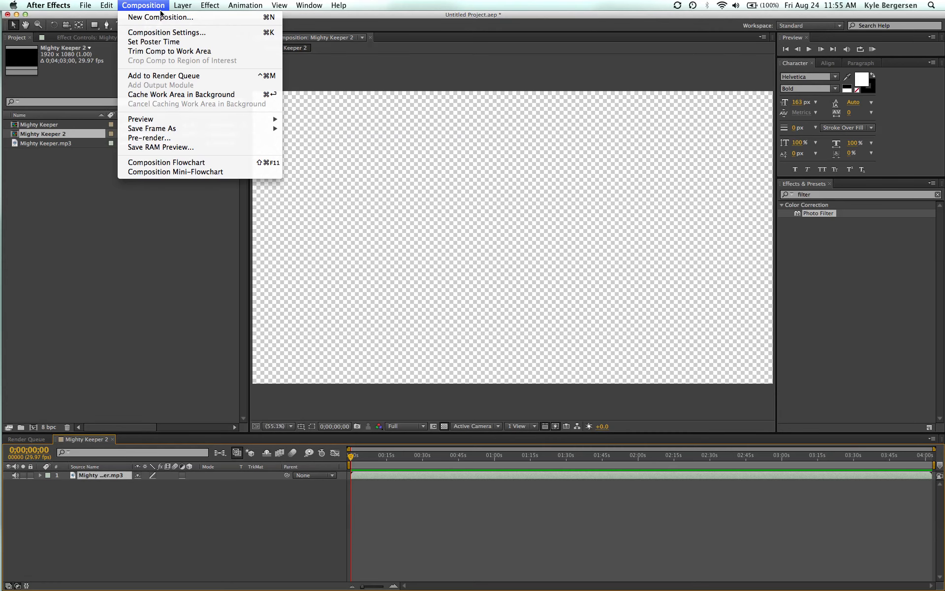
click(167, 34)
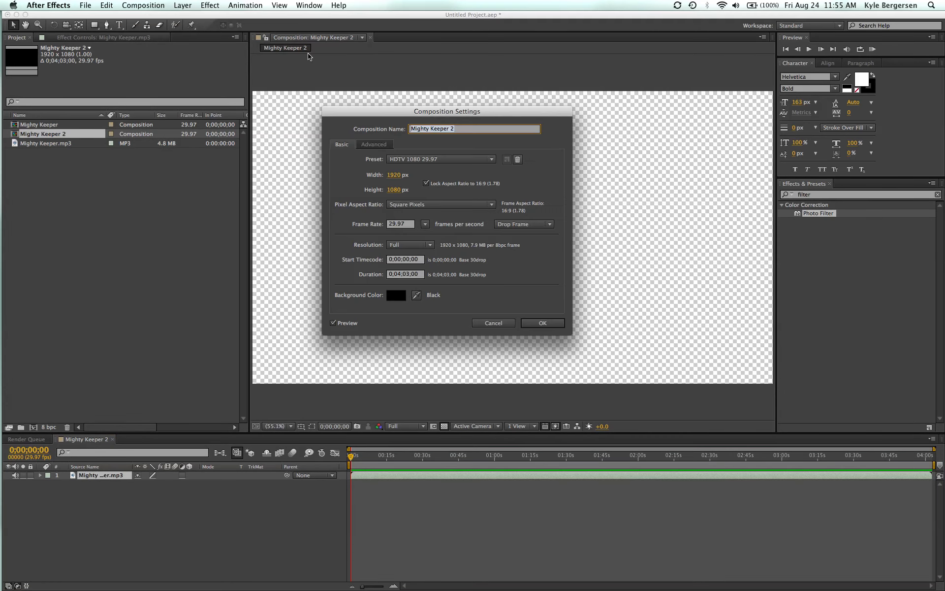
click(492, 159)
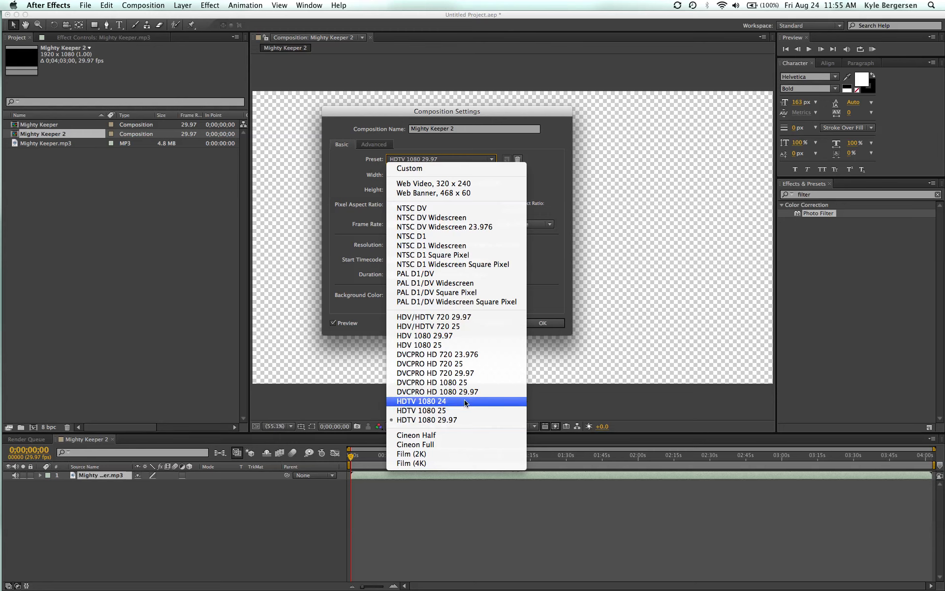
click(555, 147)
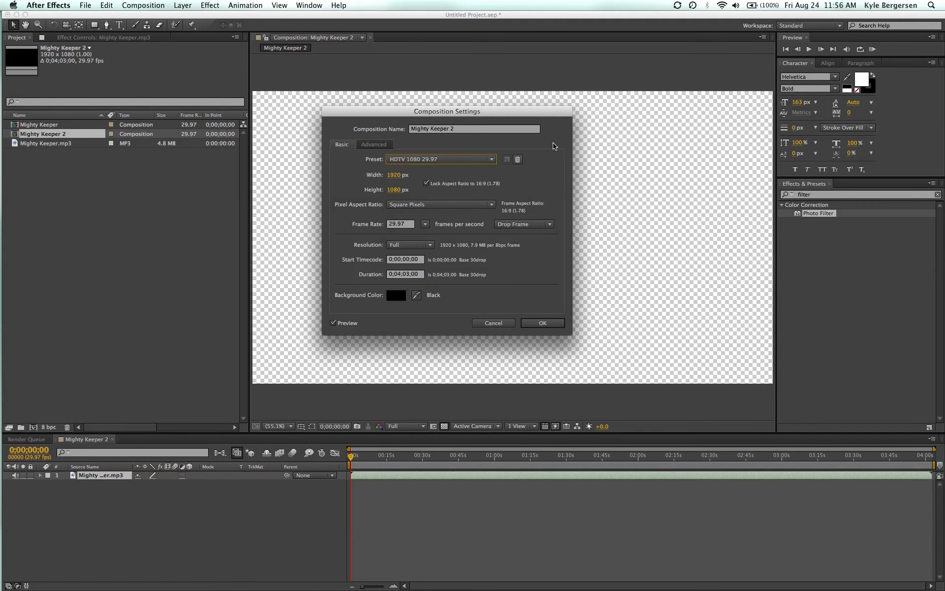
click(542, 325)
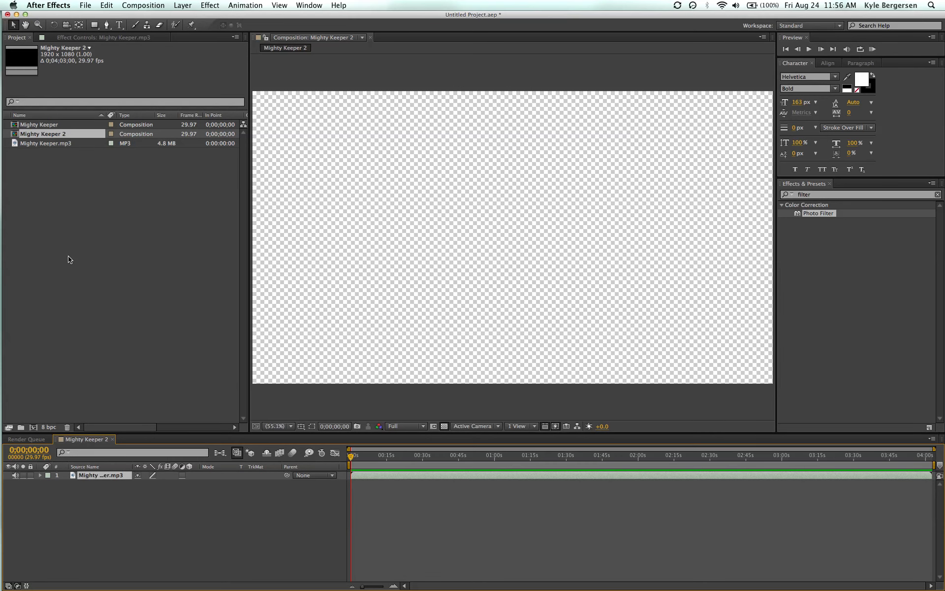
Create a black 1920 x 1080 px solid layer named Black Solid 1 in the composition.
click(182, 5)
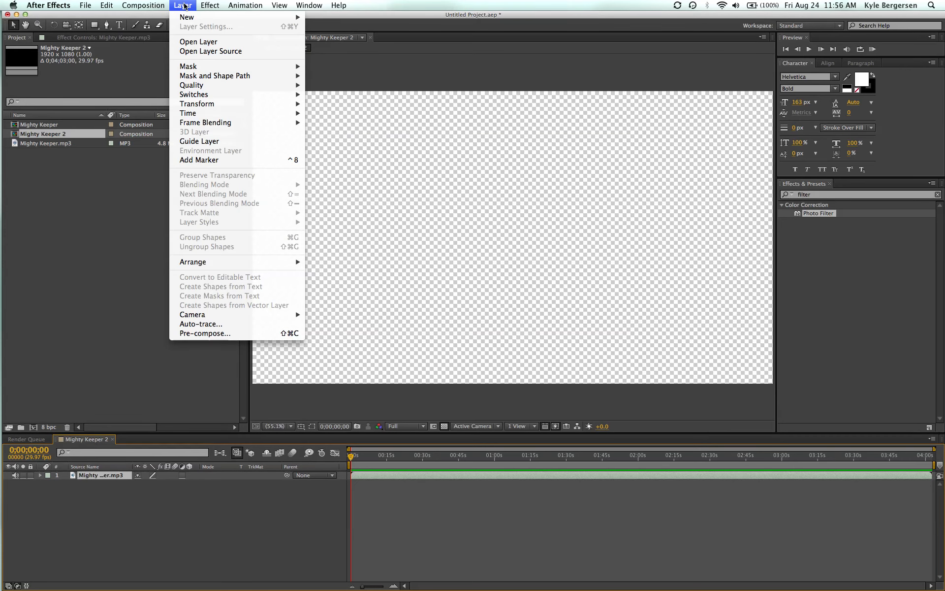
mouse_move(186, 18)
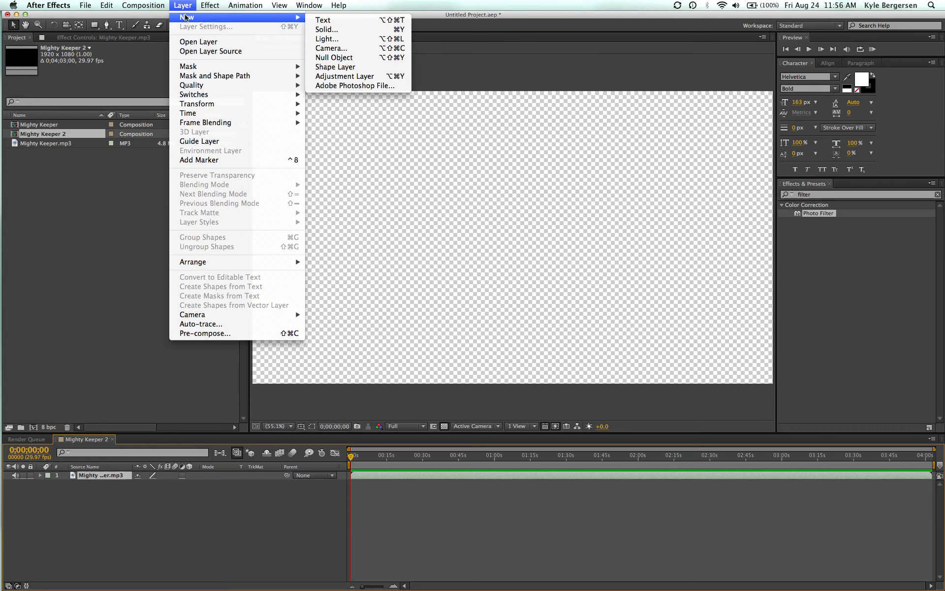
click(326, 30)
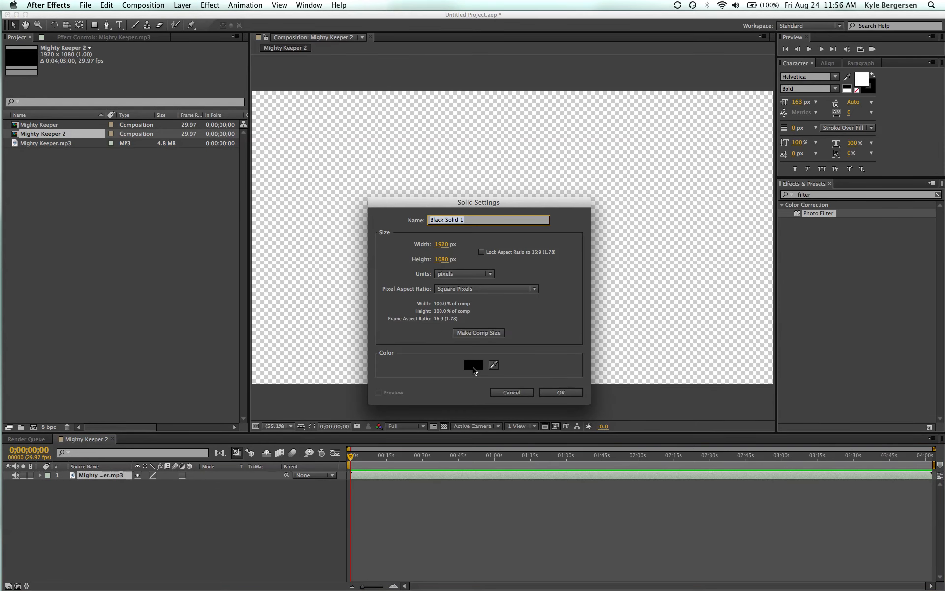
click(480, 366)
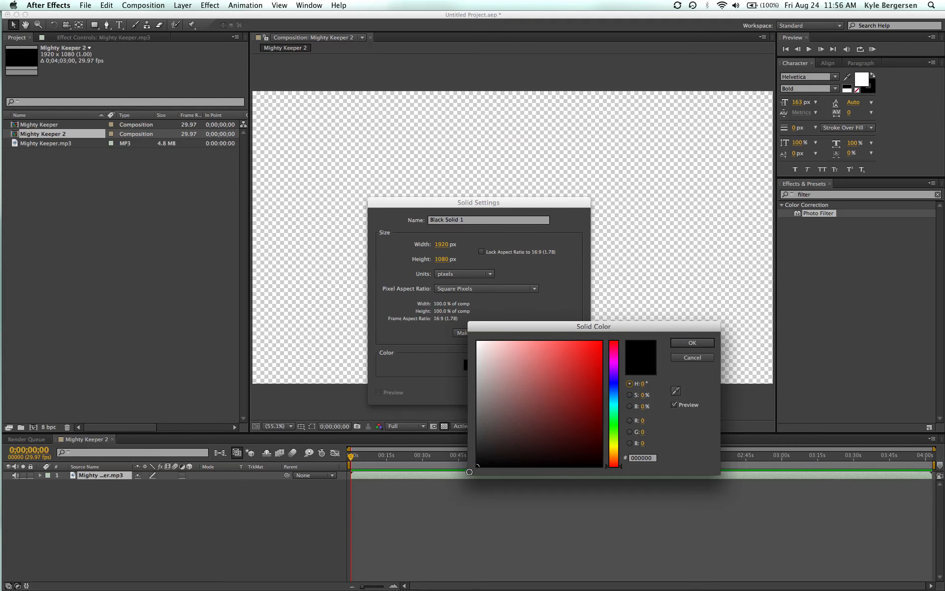
click(691, 343)
click(573, 392)
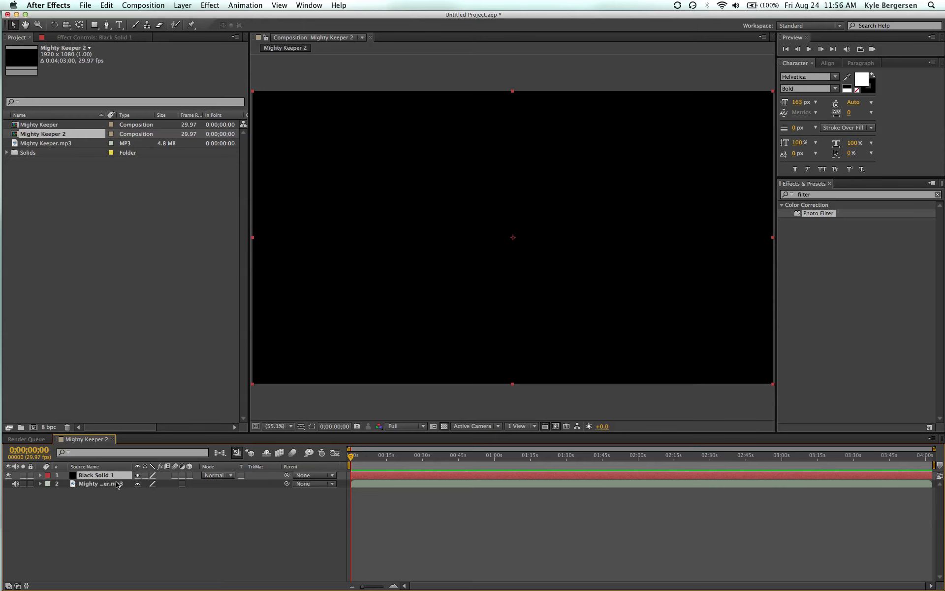
Find the Timecode effect and apply it to the black solid layer.
click(819, 195)
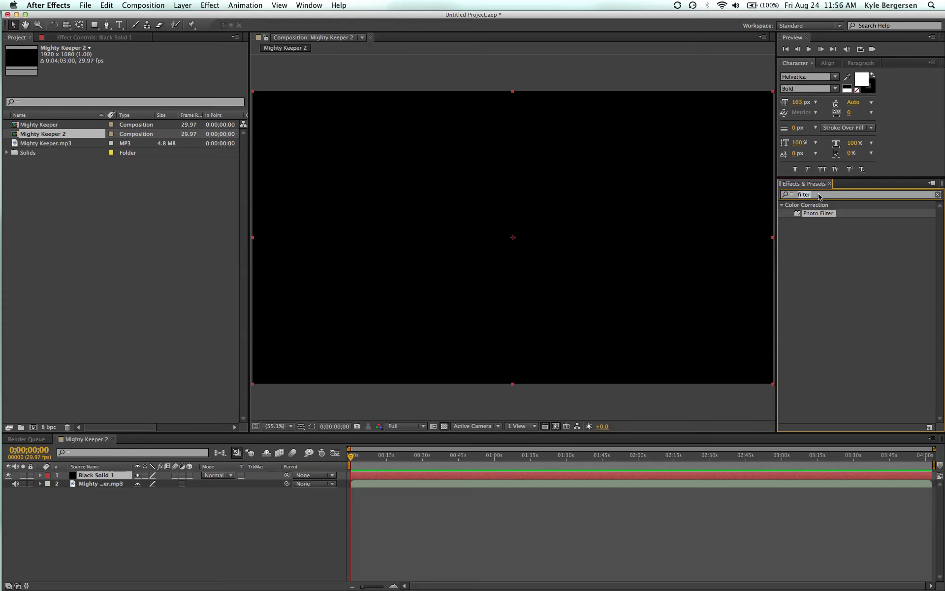
text(timecode)
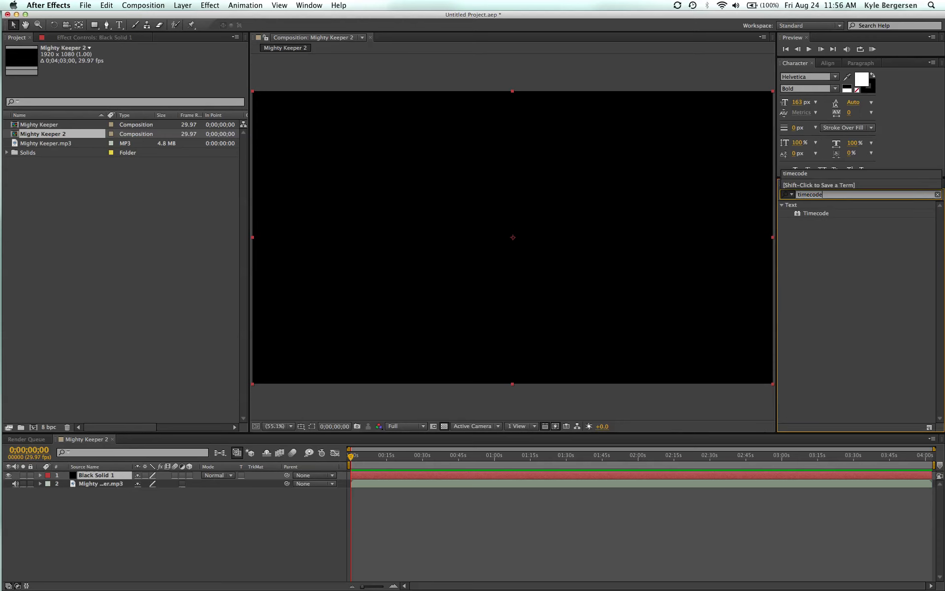
click(822, 215)
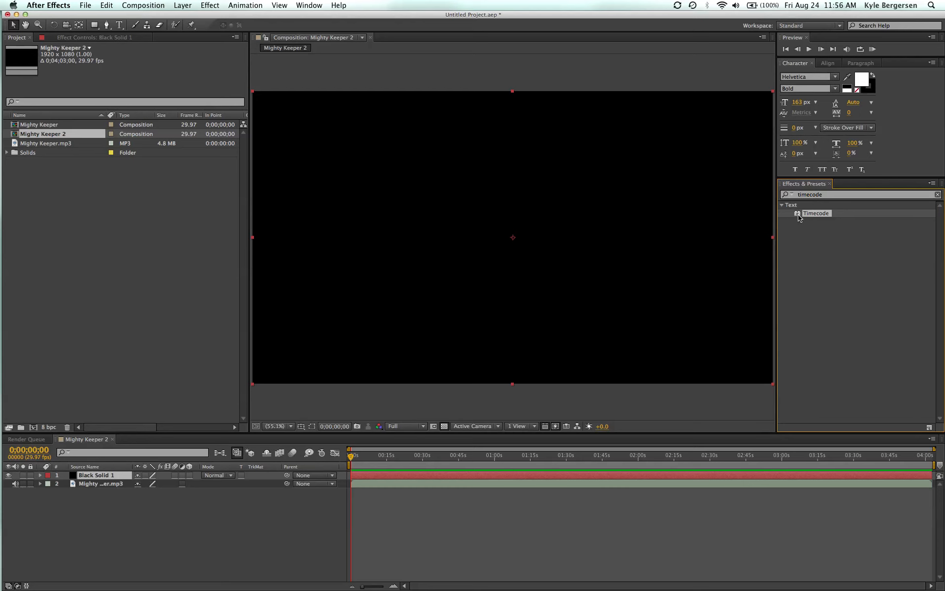
drag(793, 225, 640, 431)
drag(619, 475, 617, 476)
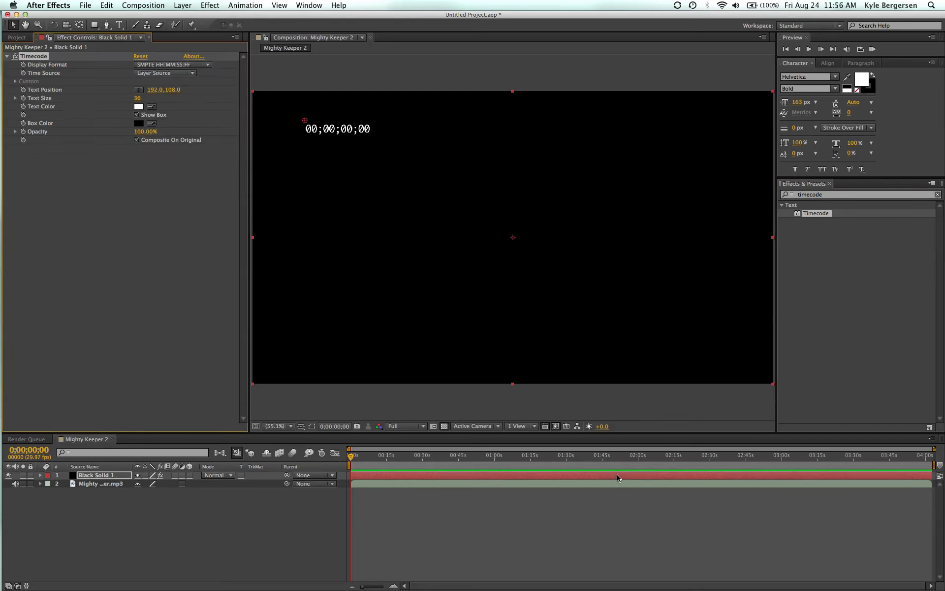
Try dark red (960000) as the timecode's text color, and return it to white (FFFFFF).
click(138, 107)
click(576, 370)
click(682, 345)
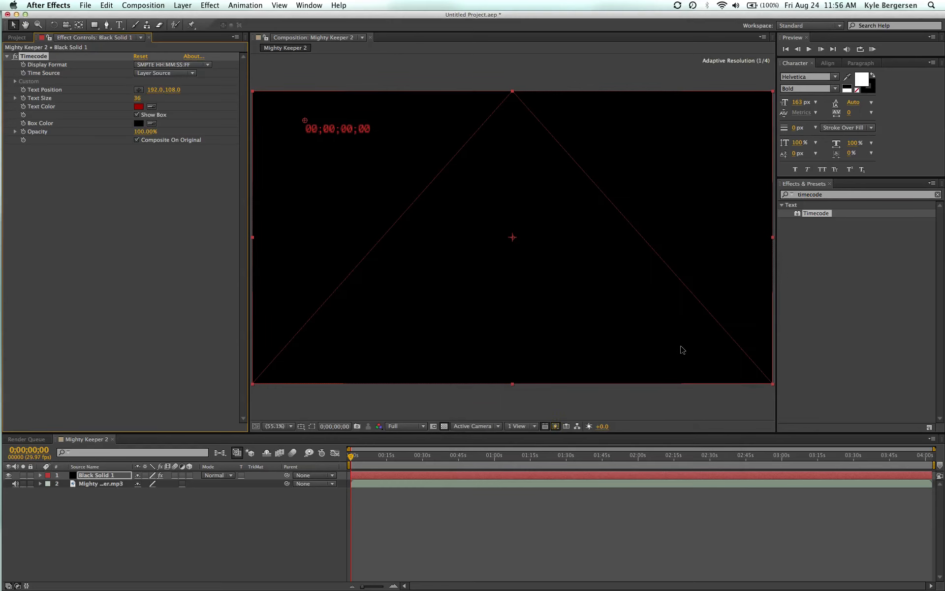
click(140, 107)
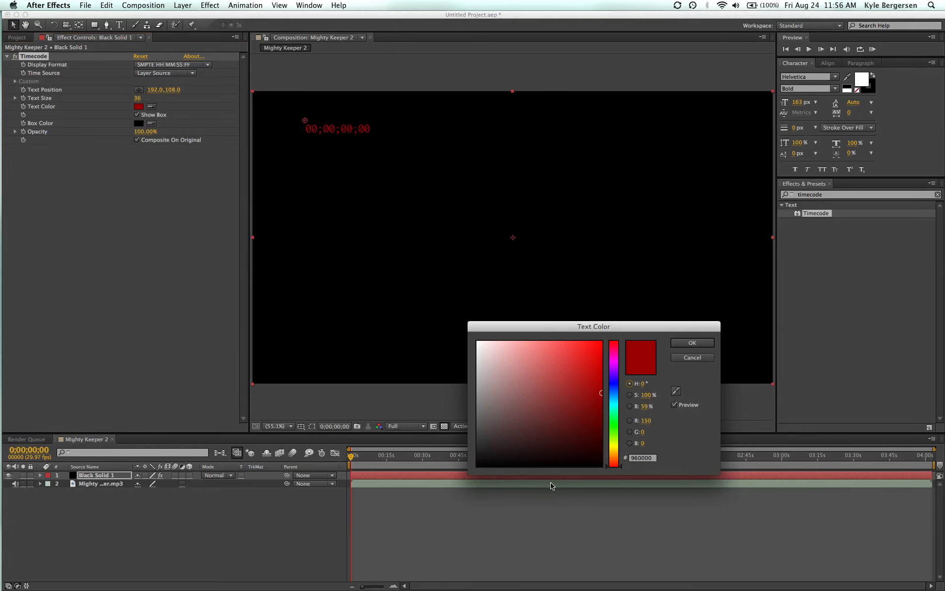
drag(487, 373, 462, 323)
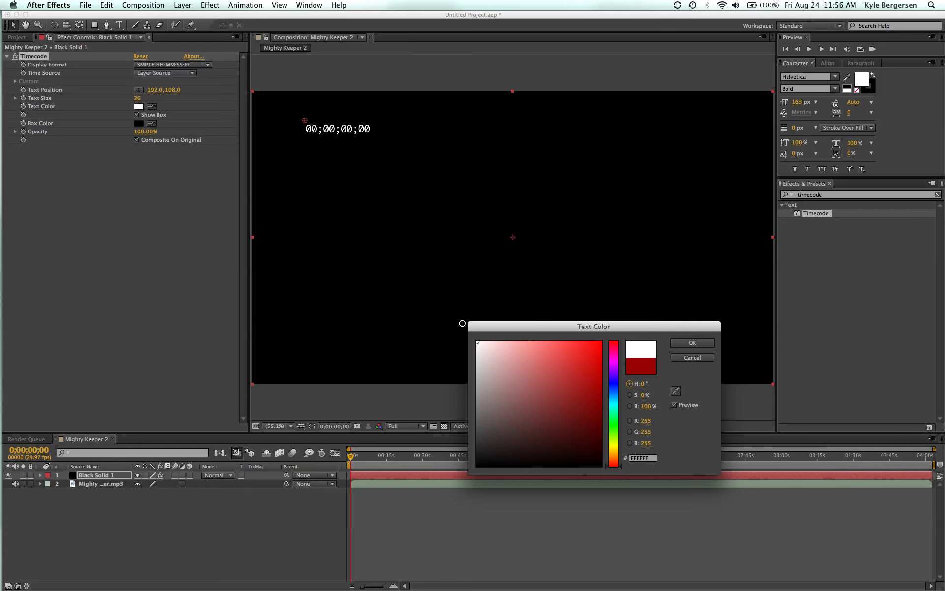
click(703, 343)
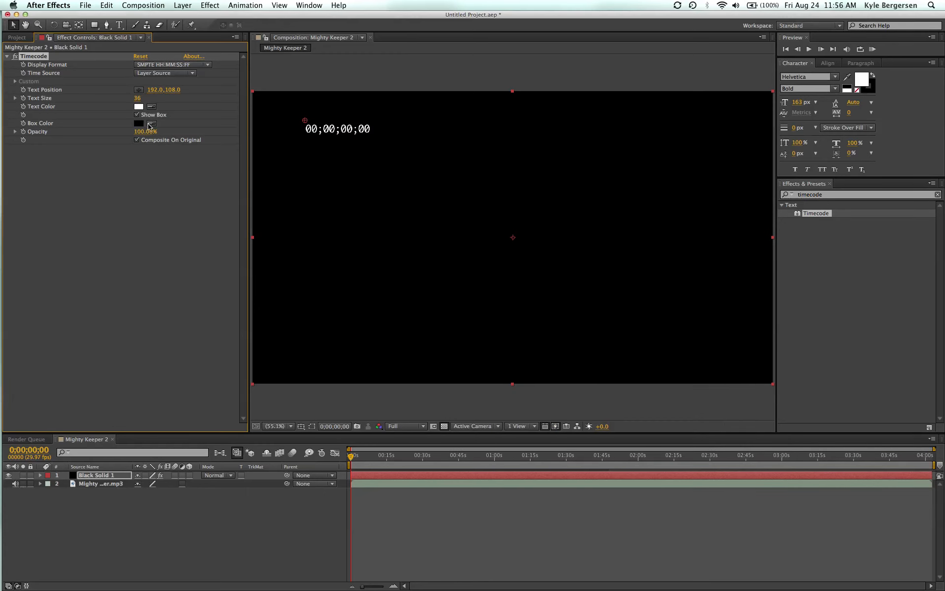
Enlarge the timecode text to size 128 and center it in the frame, at about 519, 419.
drag(138, 98, 299, 97)
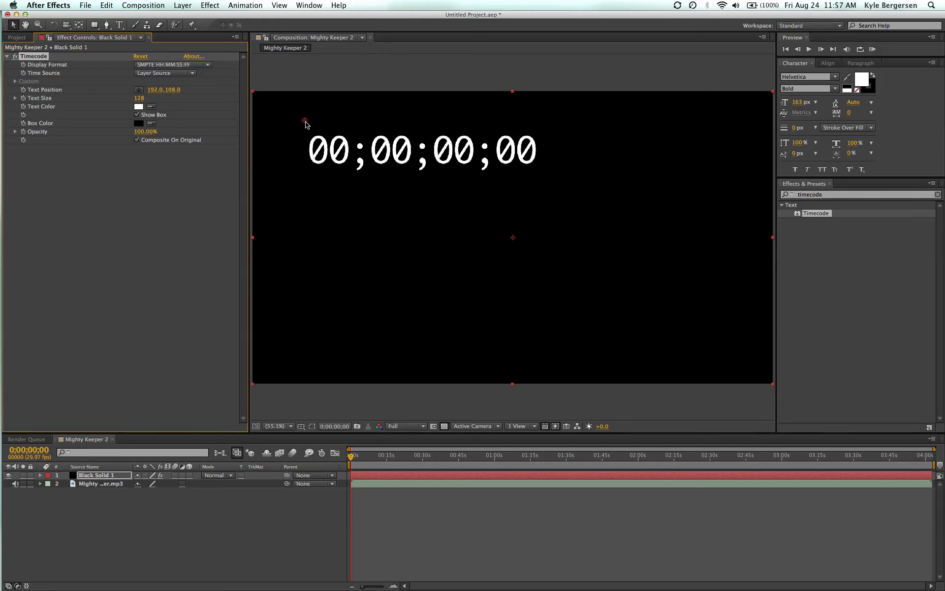
drag(305, 124, 395, 210)
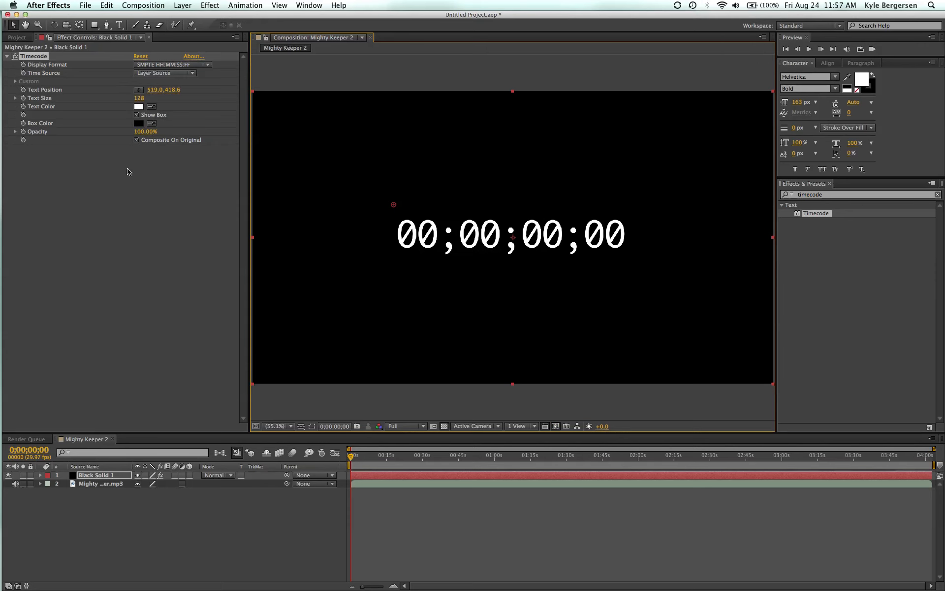
Set the Timecode effect's time source to Composition, keeping the SMPTE HH:MM:SS:FF display format.
click(209, 66)
click(209, 75)
click(192, 74)
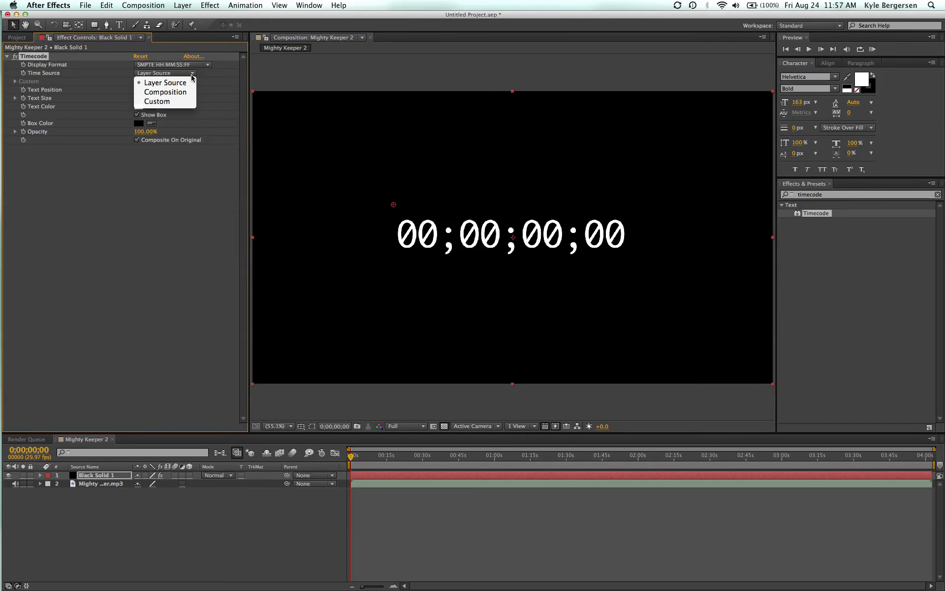
click(188, 93)
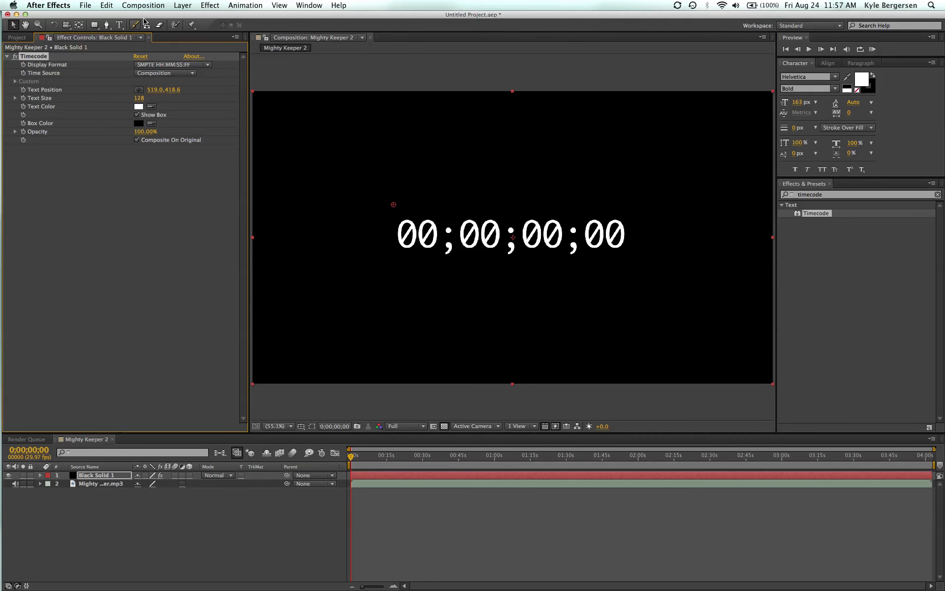
Add a new text layer above the solid with a white (FFFFFF) fill color.
click(177, 6)
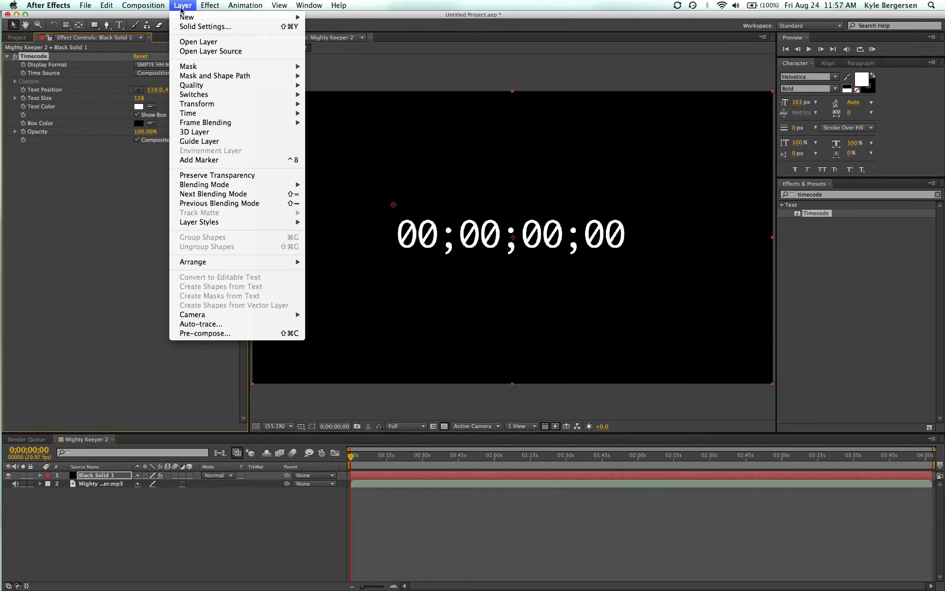
mouse_move(188, 17)
click(334, 20)
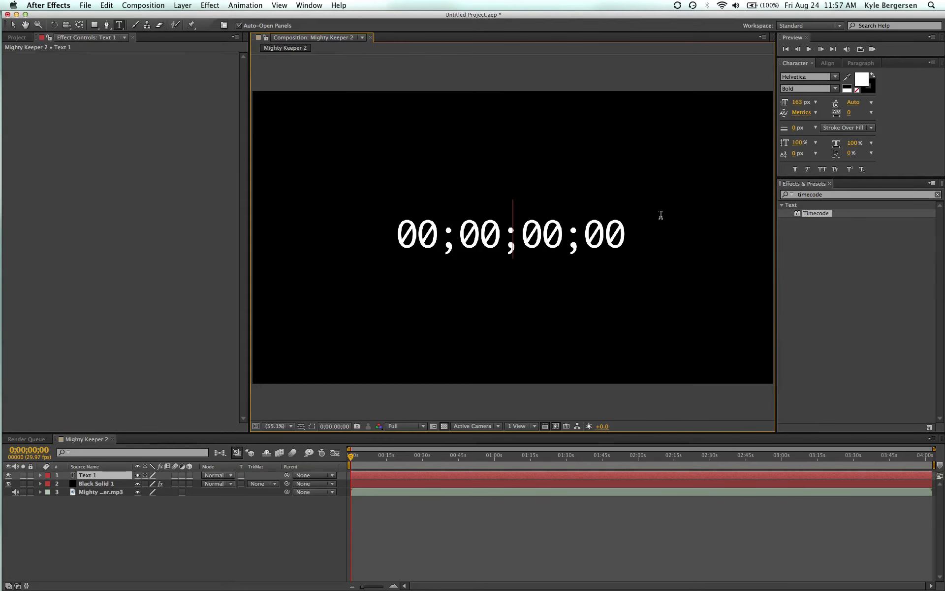
click(862, 82)
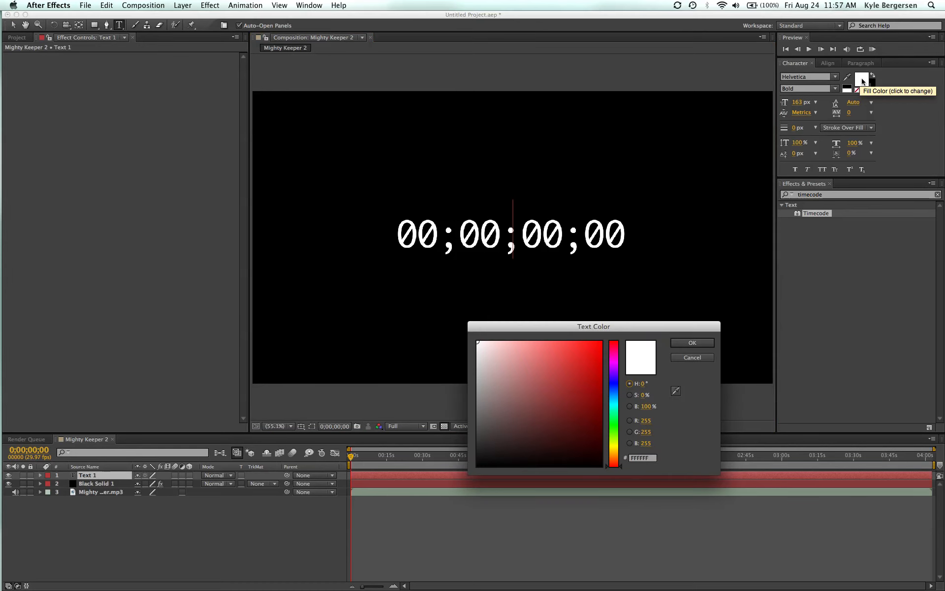
drag(501, 390, 476, 328)
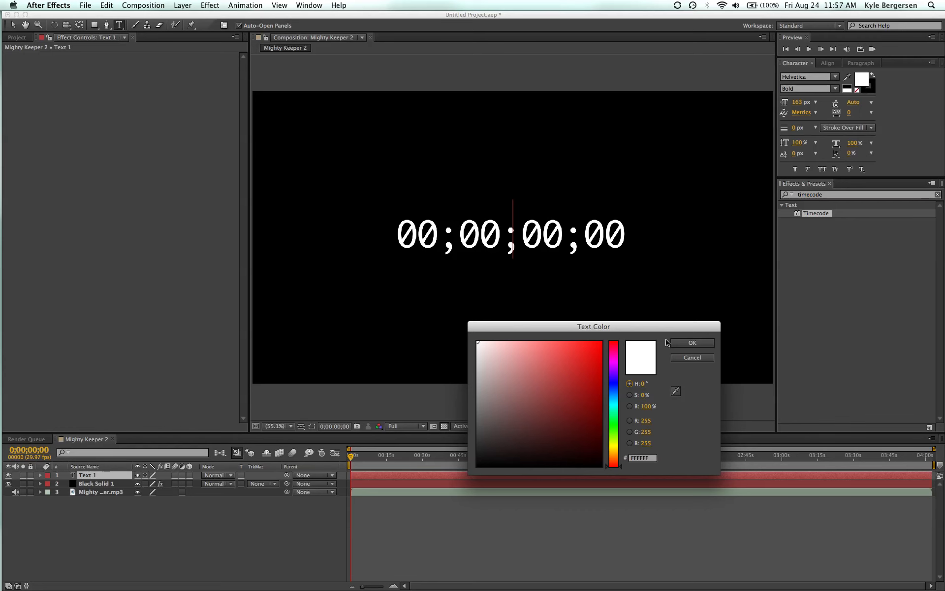
click(697, 343)
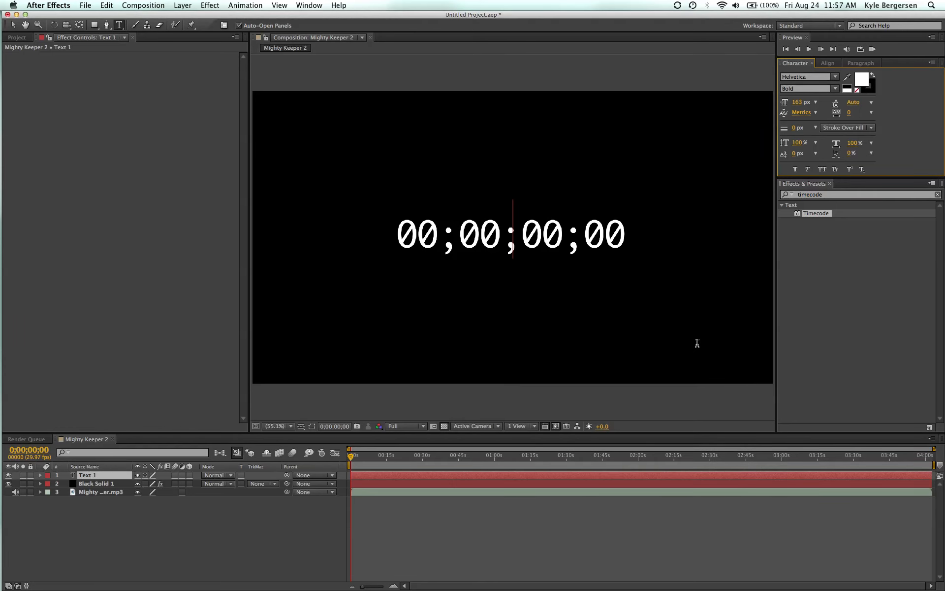
Enter the title MIGHTY KEEPER in capital letters on the new text layer.
key(Right)
key(Right)
key(Right)
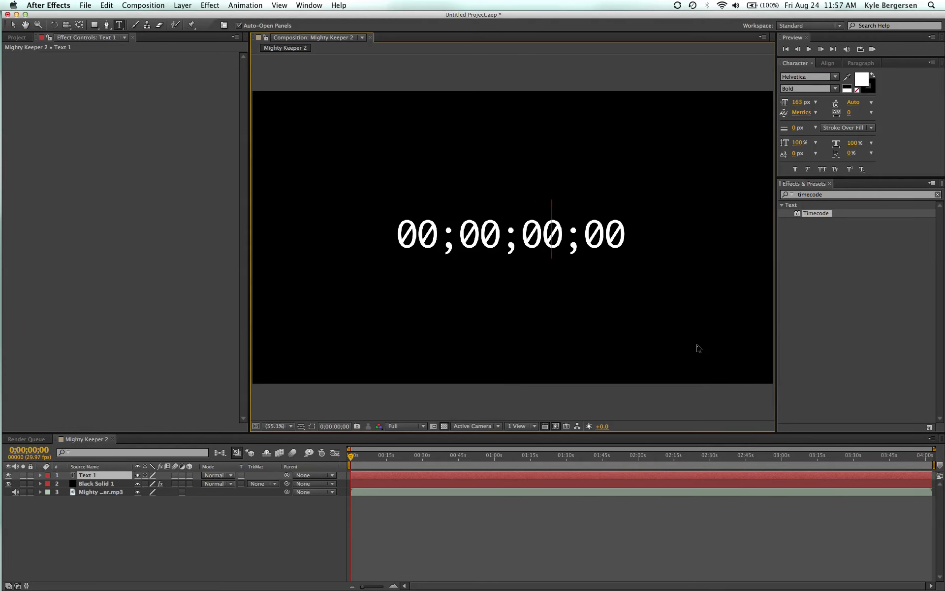
text(IGHTY Keeper)
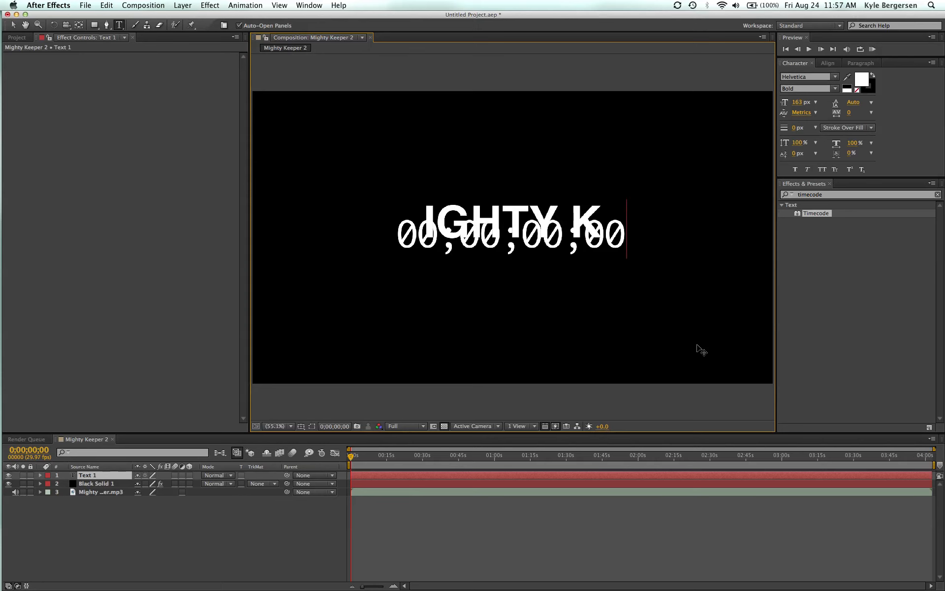
key(BackSpace)
key(BackSpace)
key(BackSpace)
key(BackSpace)
key(BackSpace)
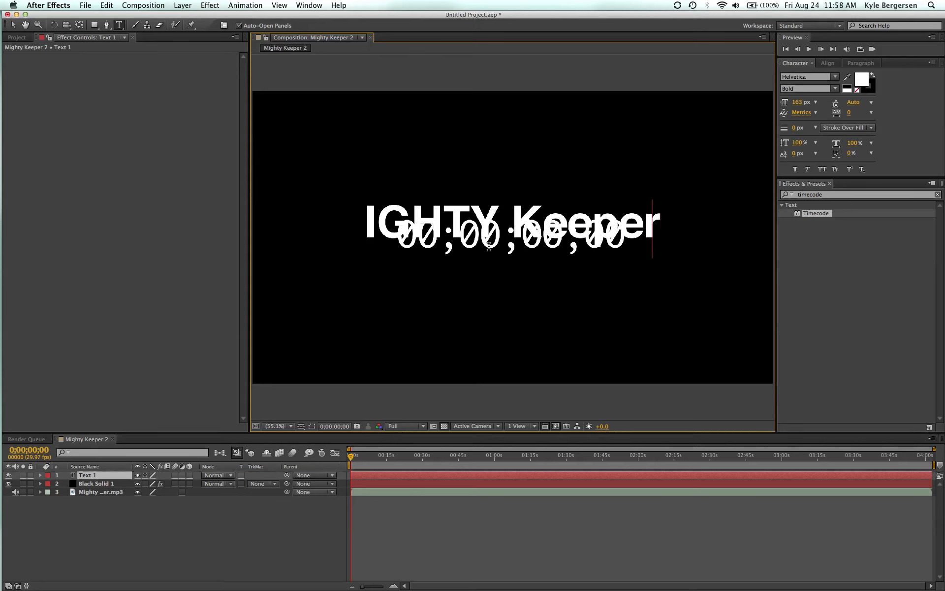
text(EEPER)
click(352, 225)
text(M)
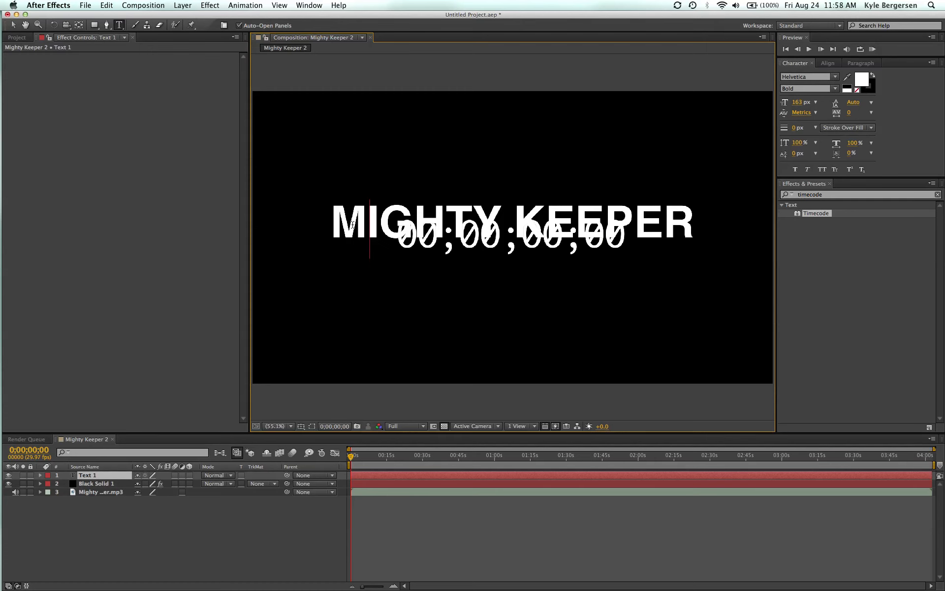
Finish editing the title text and re-enable refreshing of the composition view.
click(133, 515)
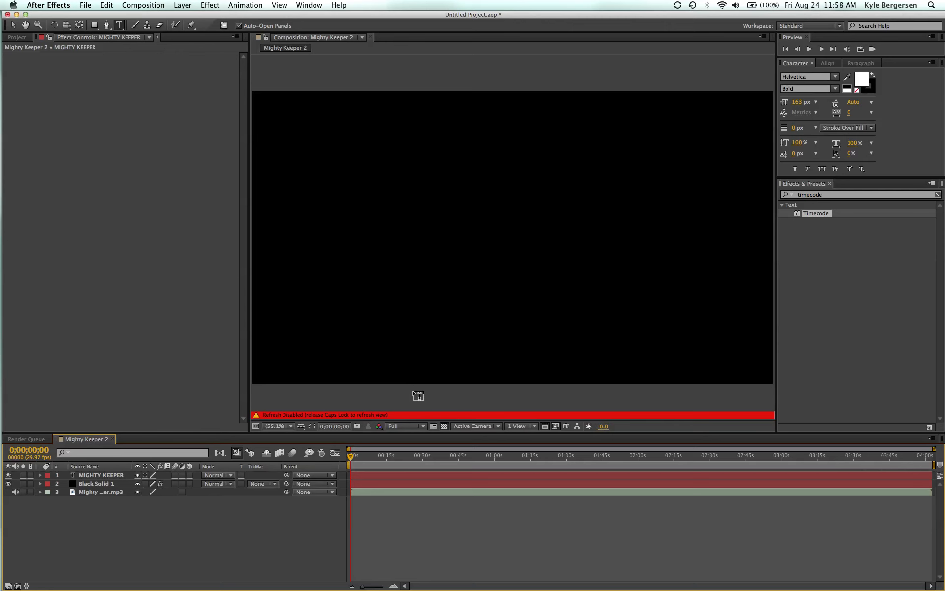
key(Caps_Lock)
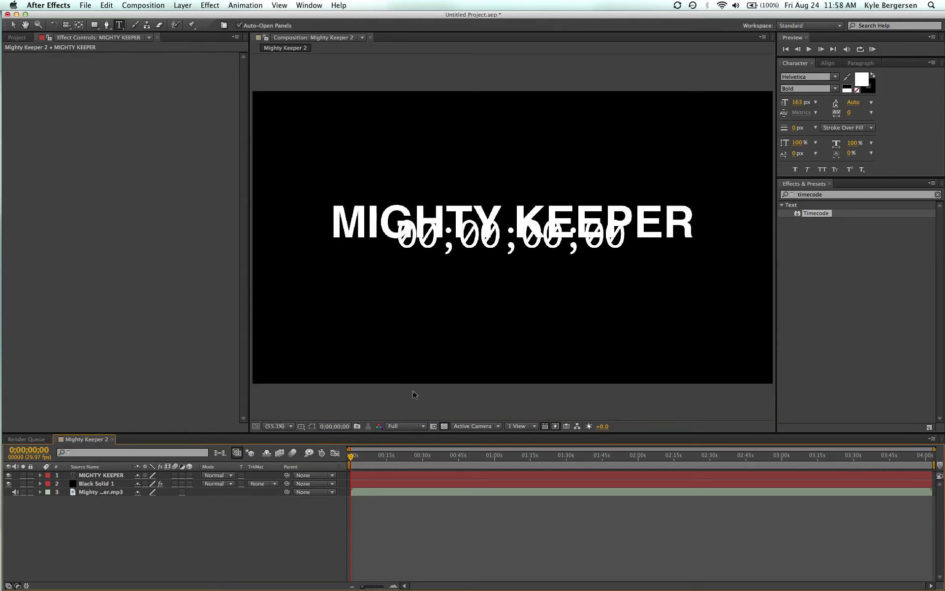
Move the MIGHTY KEEPER title straight up above the timecode, to position 960, 347, and leave its layer collapsed and selected.
click(117, 476)
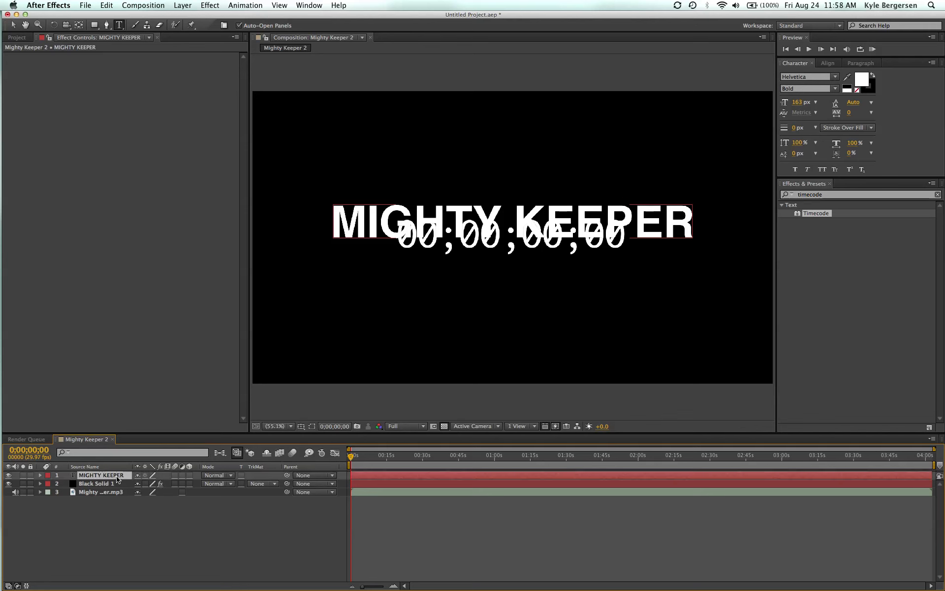
click(40, 475)
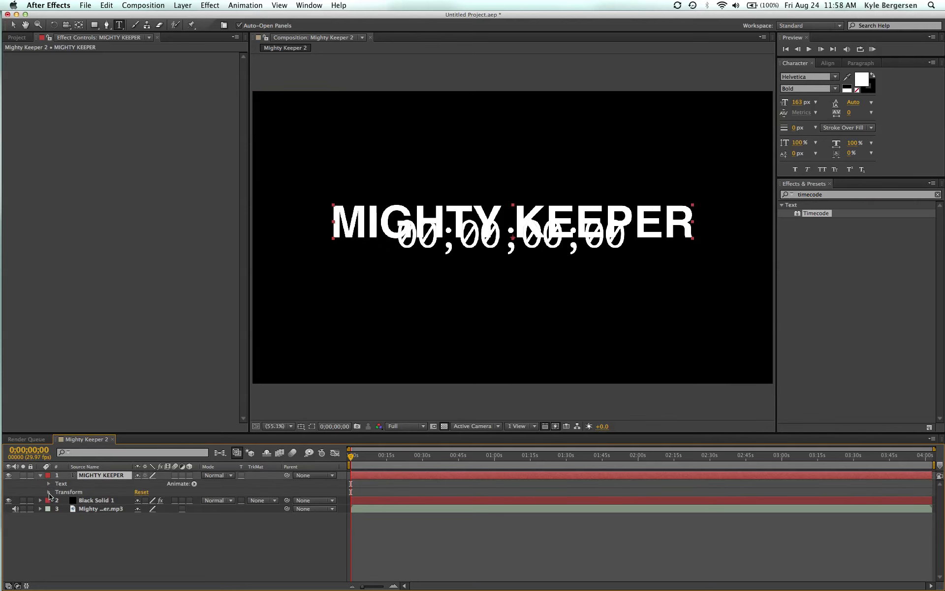
click(48, 492)
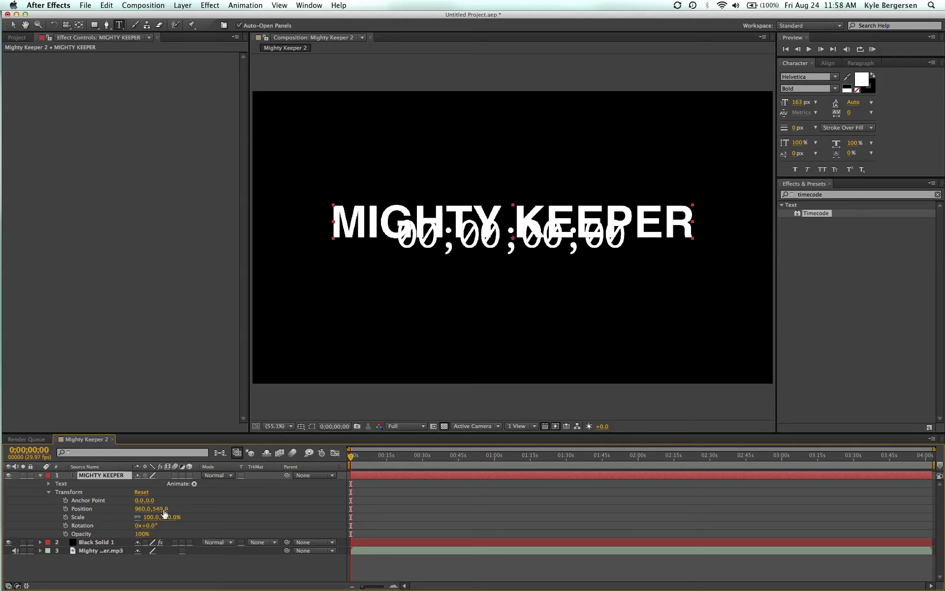
drag(162, 509, 81, 500)
key(Down)
key(Down)
key(Down)
key(Down)
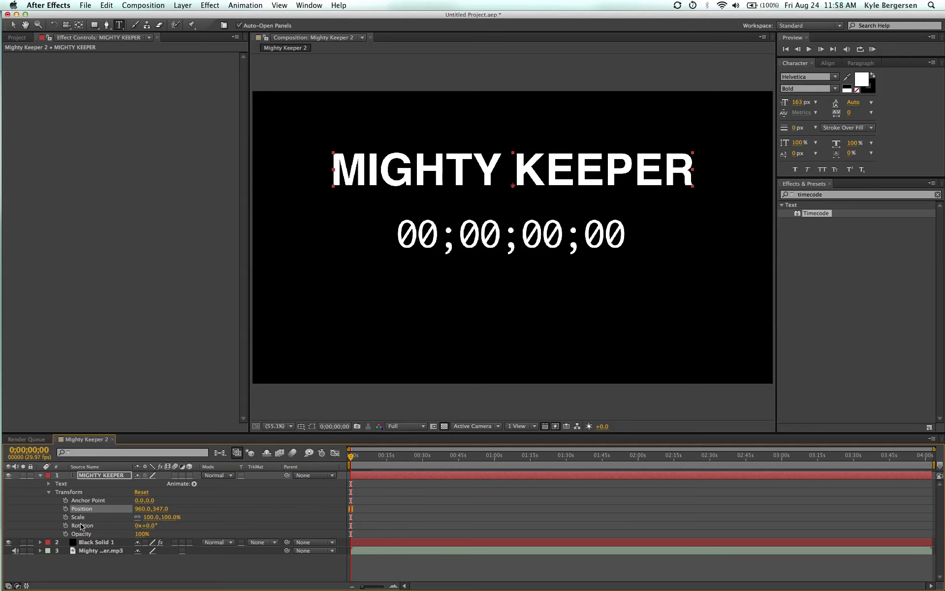
click(39, 475)
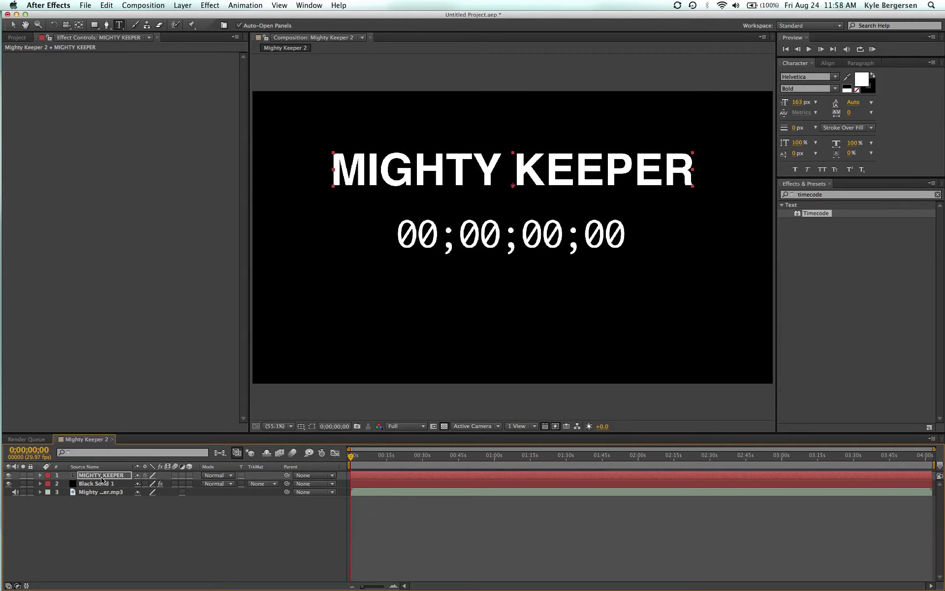
click(117, 476)
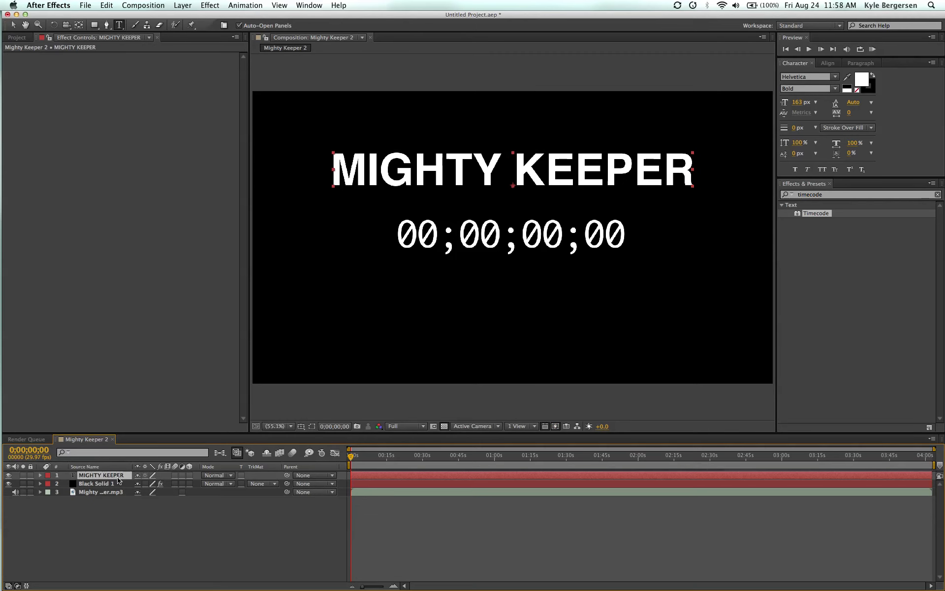